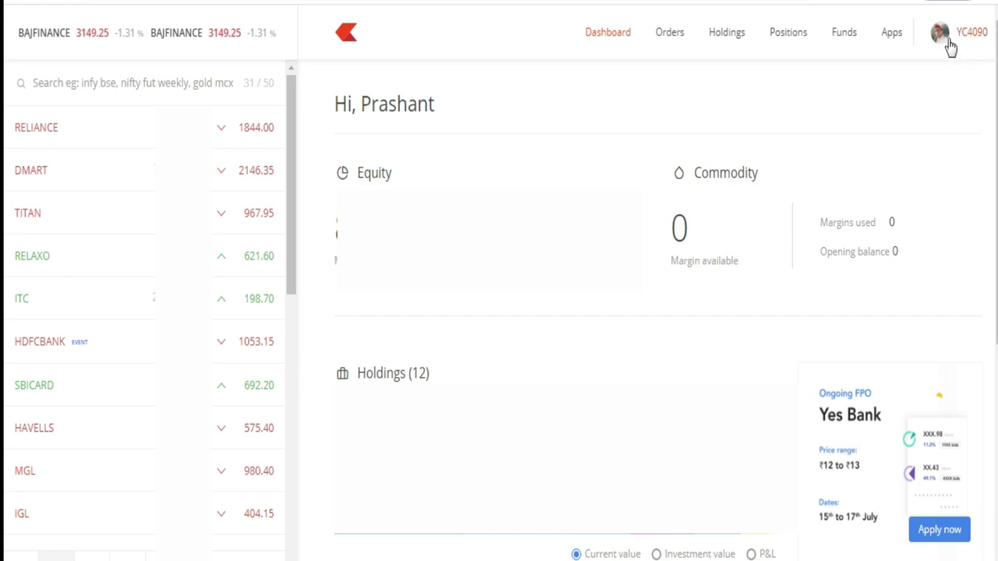
click(964, 39)
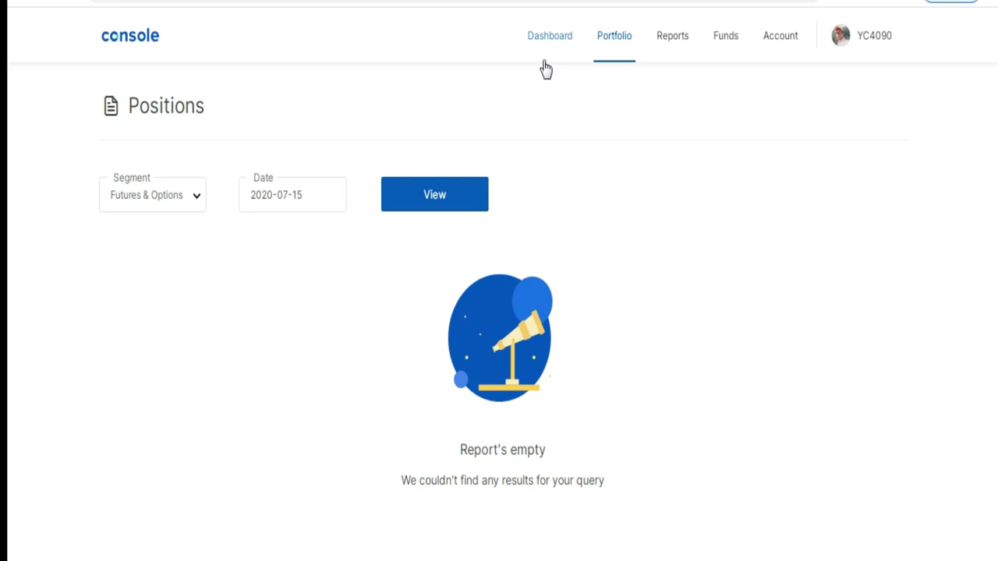
In Console, show the Portfolio menu listing Positions, Holdings, IPOs and Corporate actions
click(616, 40)
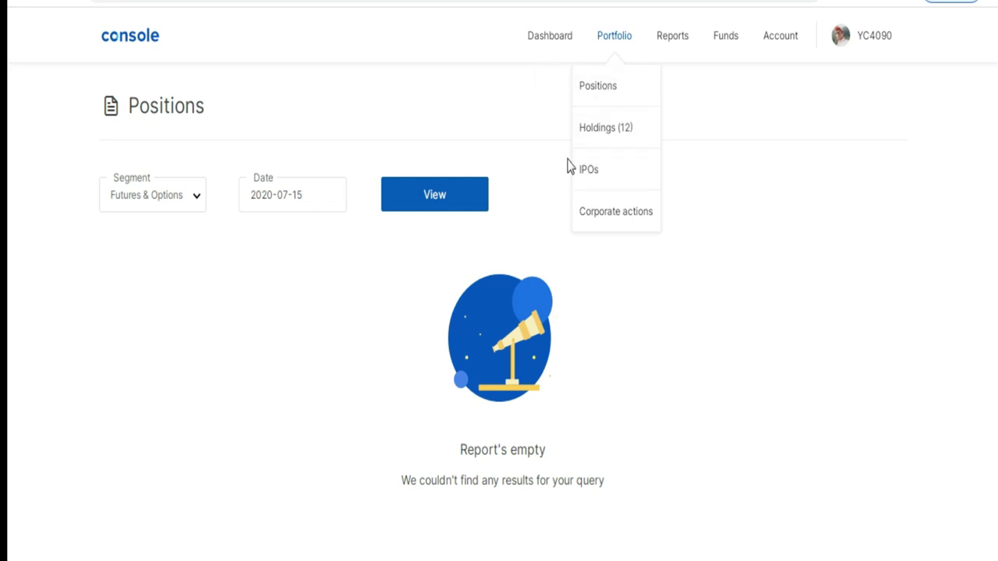
Go to the IPOs page and start a bid on the YESBANK IPO
click(617, 169)
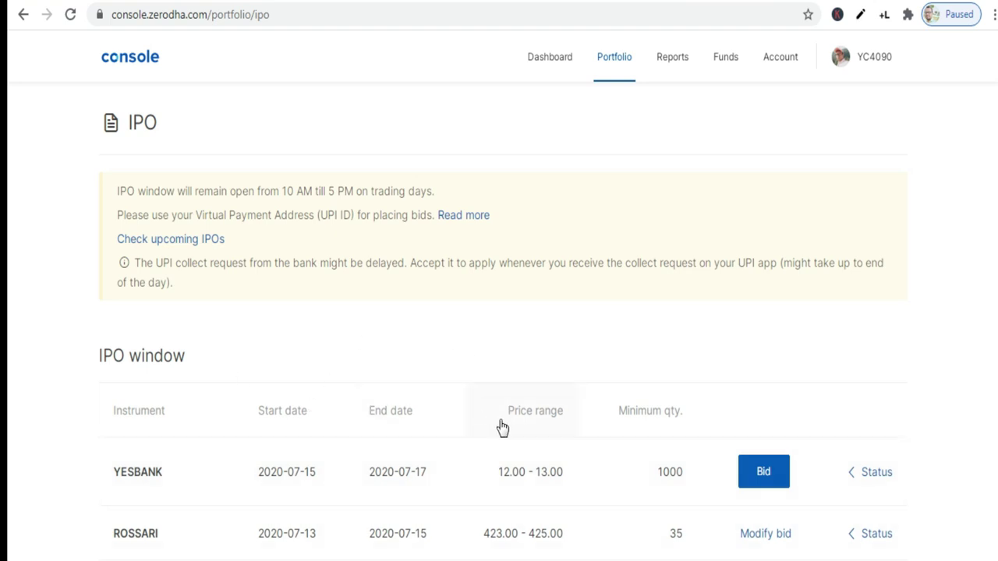
click(767, 472)
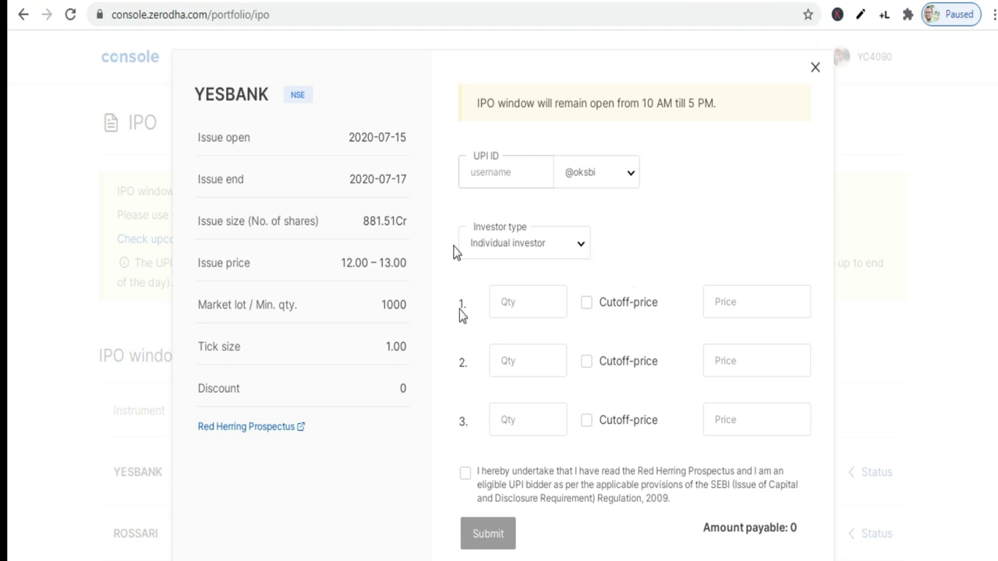
Enter two YESBANK bids: 1000 shares at 12 and 1000 shares at cut-off price
click(508, 171)
click(530, 300)
text(1000)
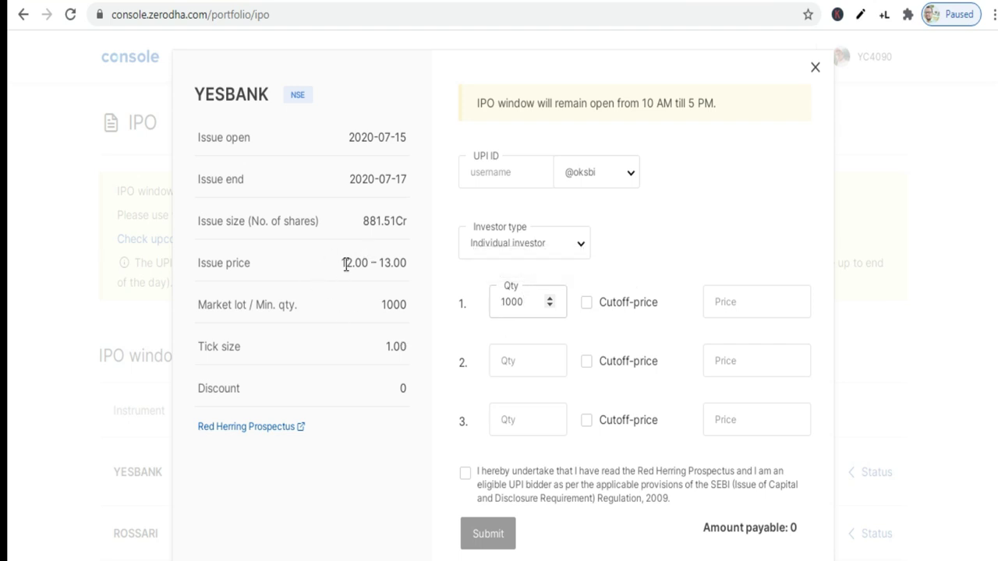
click(717, 302)
text(12)
click(550, 356)
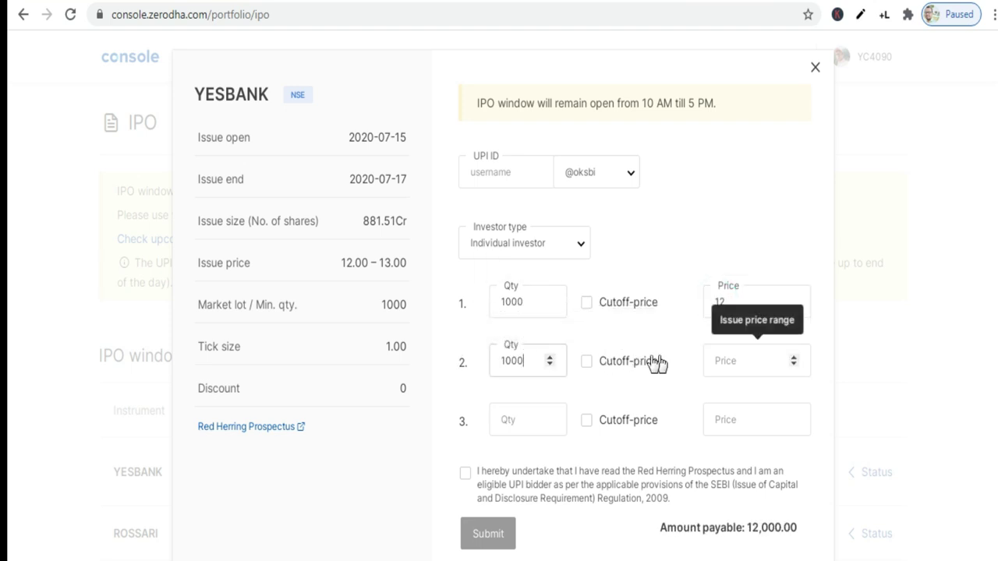
click(594, 366)
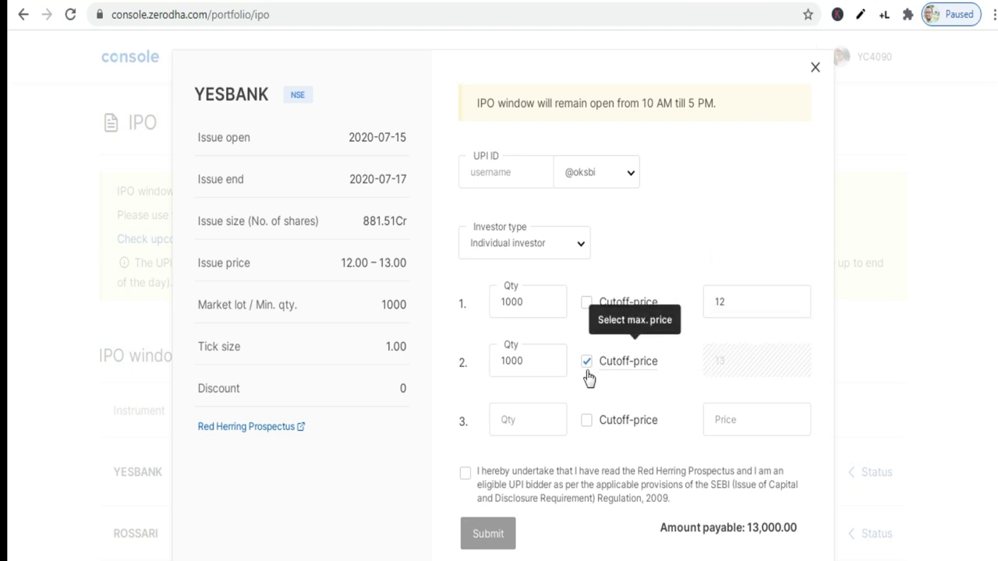
Paste the UPI ID, accept the prospectus undertaking, and submit the 13,000.00 application
click(492, 168)
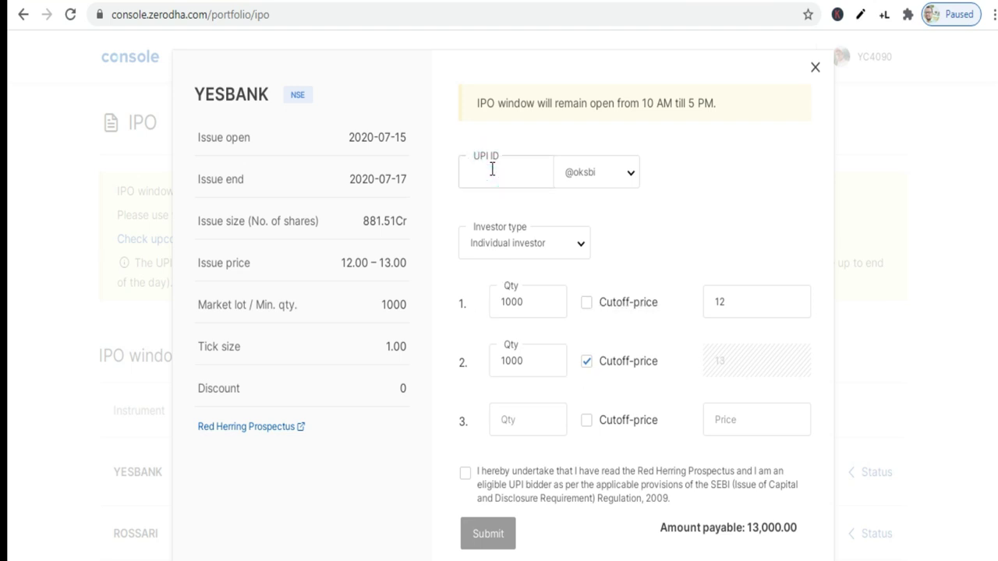
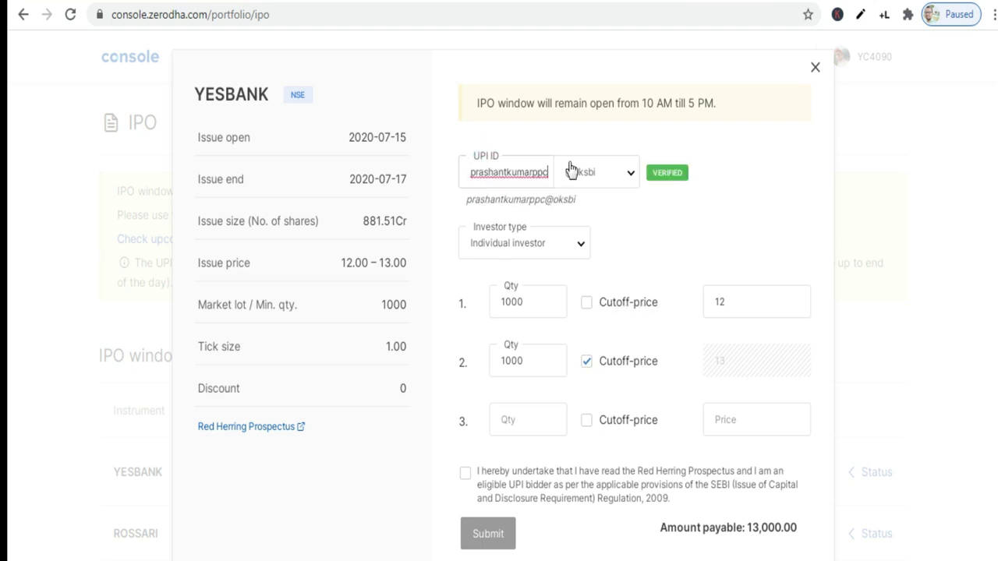
click(466, 474)
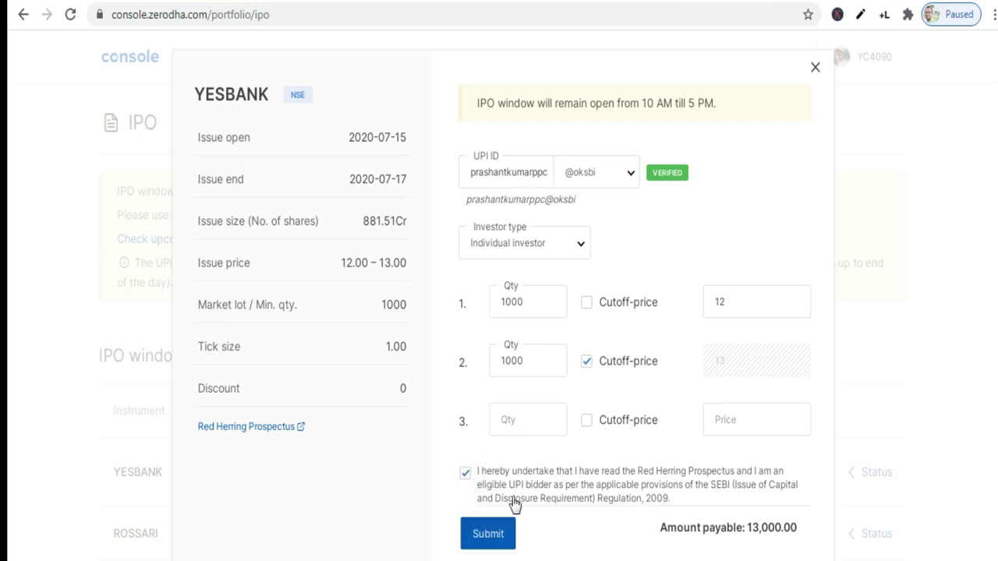
click(465, 474)
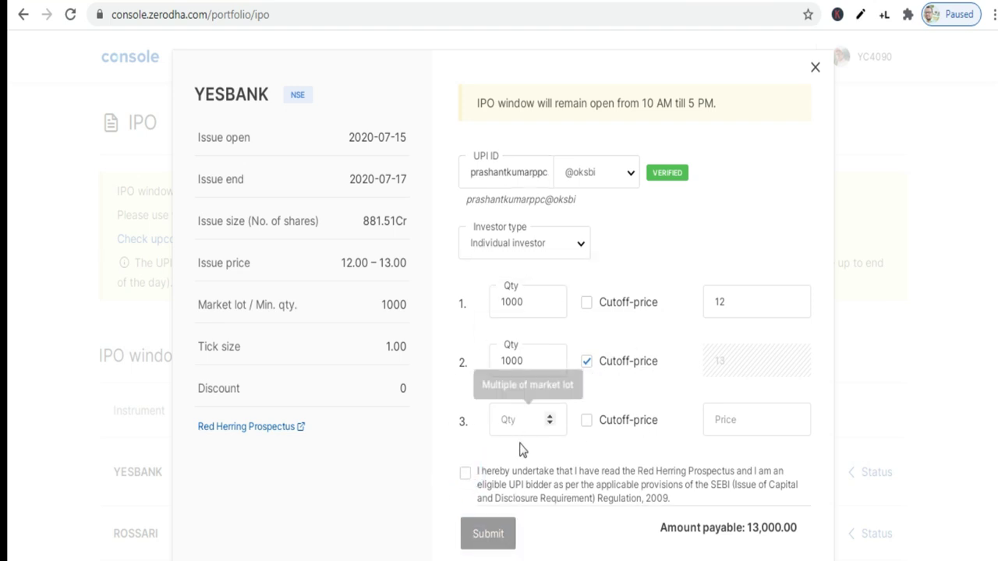
click(465, 474)
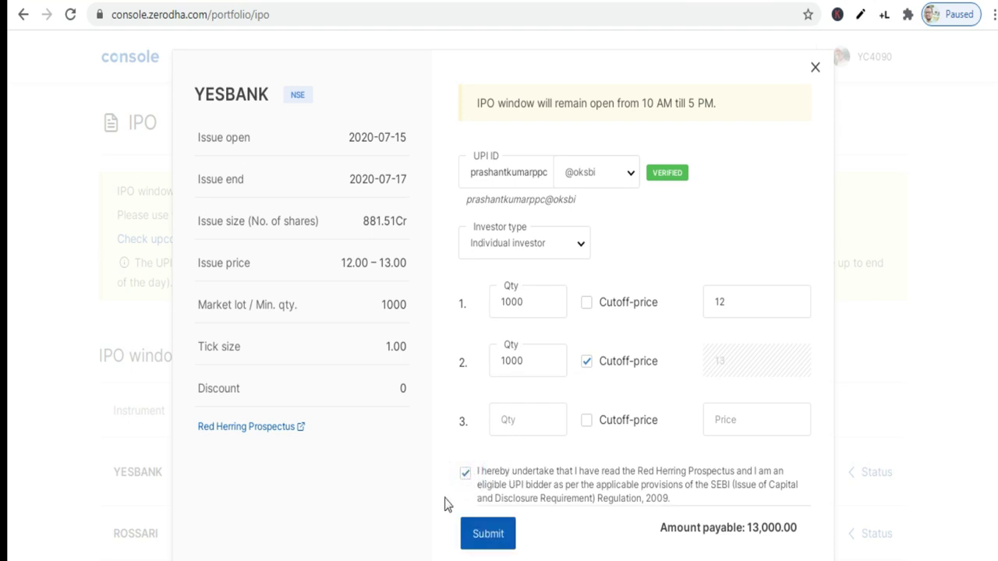
click(477, 543)
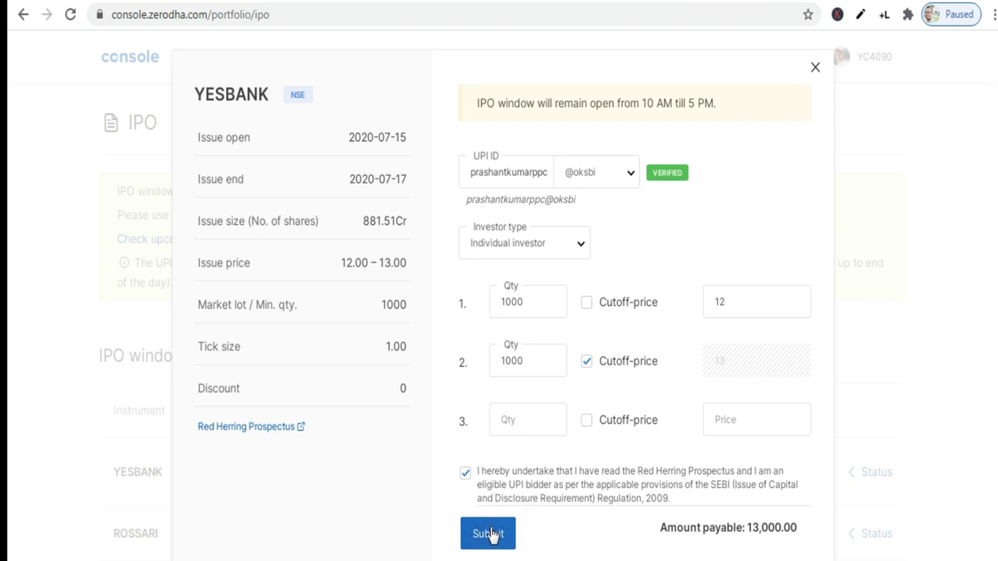
click(491, 535)
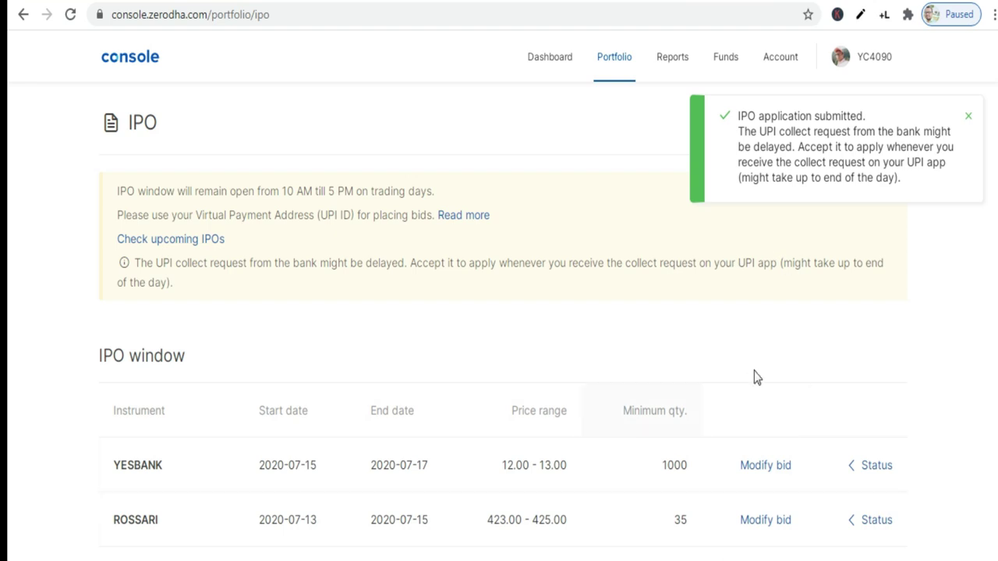
Check the YESBANK bid's UPI status, then go to Portfolio > Corporate actions
click(876, 465)
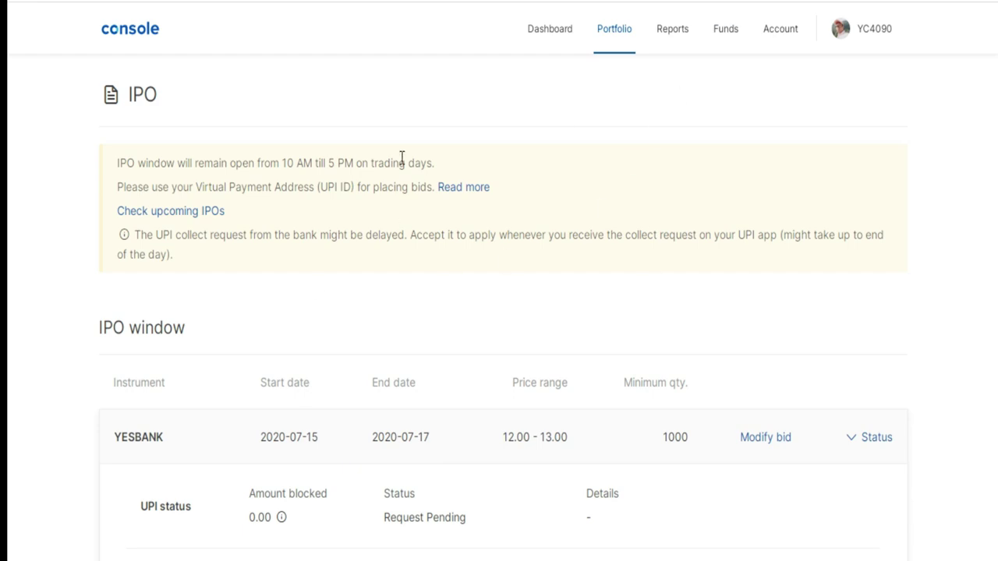
click(605, 39)
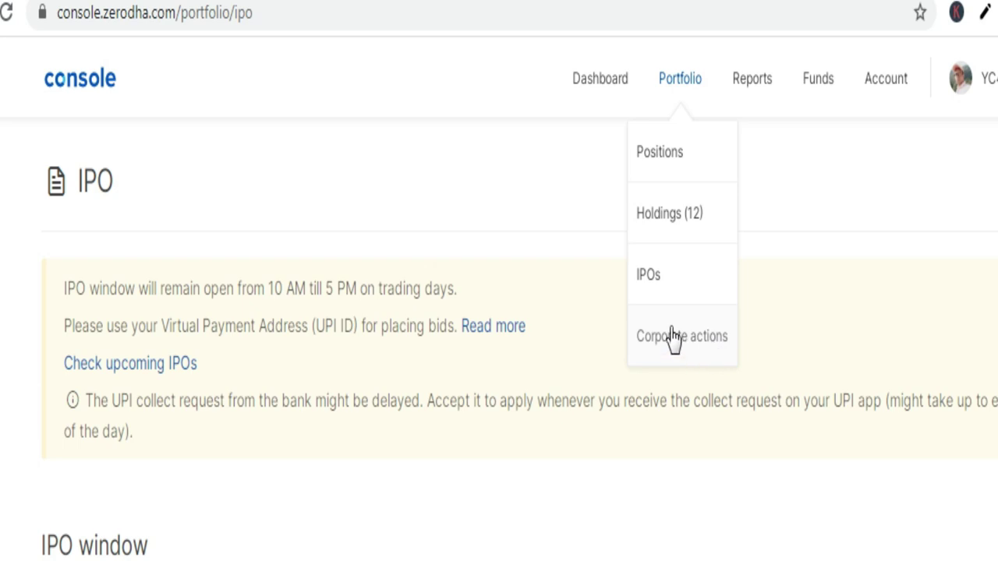
click(673, 336)
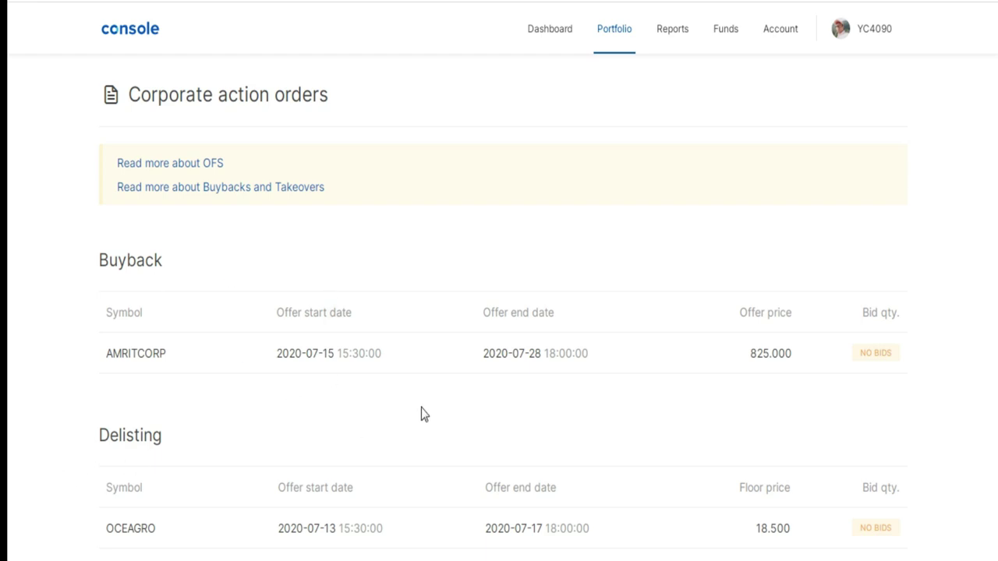
Place an AMRITCORP buyback order for 100 shares at the 825.000 offer price
mouse_move(145, 369)
mouse_move(174, 550)
mouse_move(354, 355)
click(253, 354)
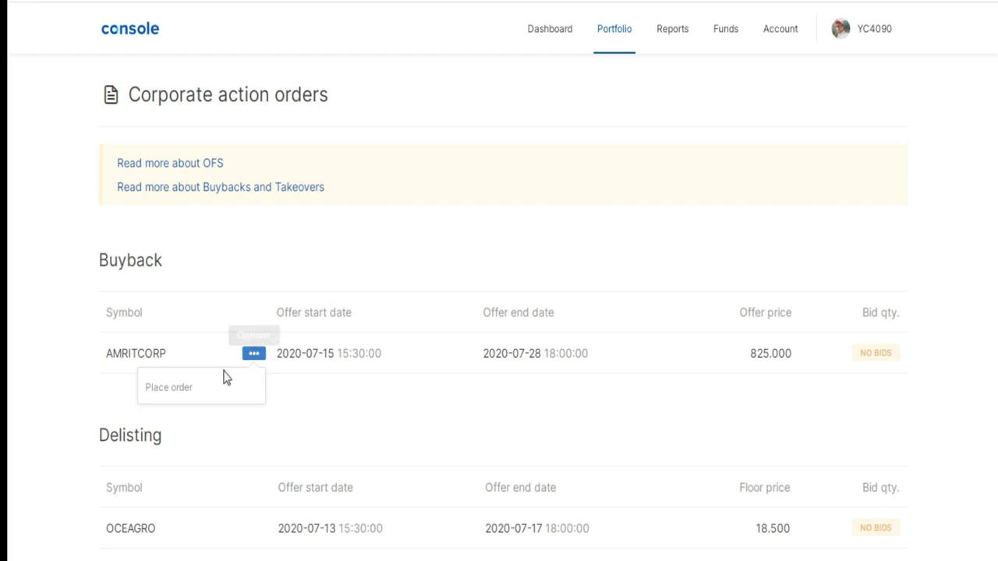
click(187, 389)
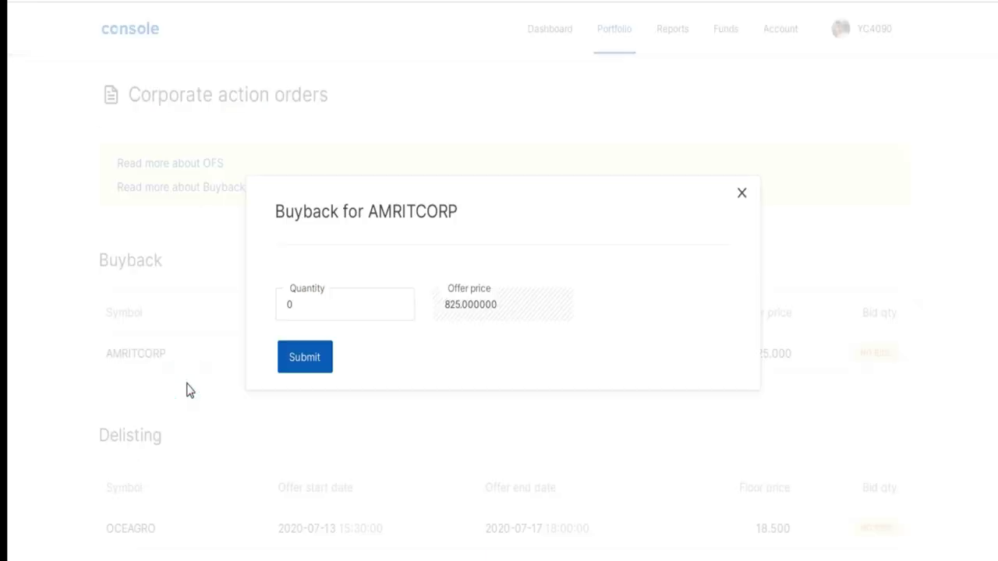
click(331, 298)
text(100)
click(312, 357)
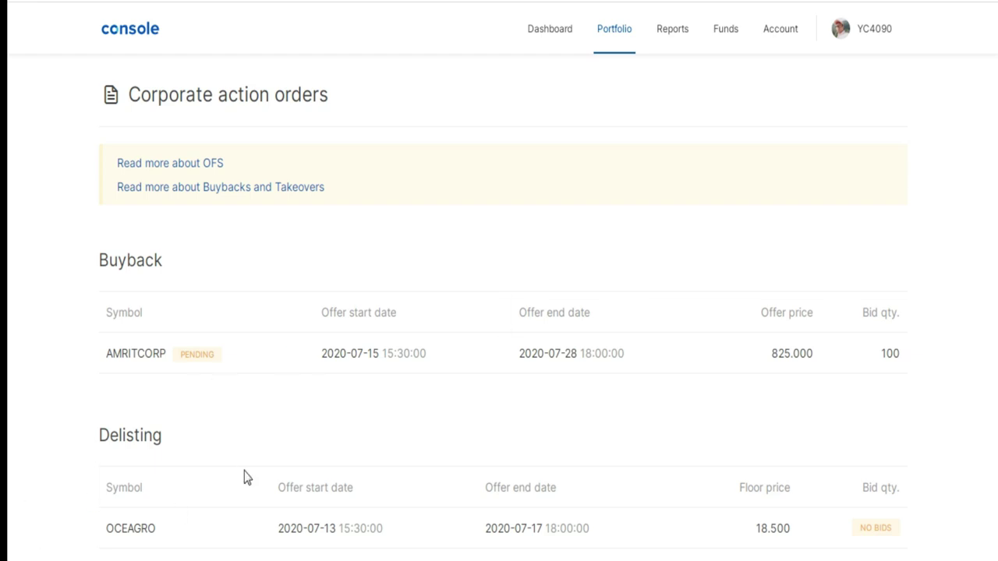
mouse_move(248, 536)
Start an OCEAGRO delisting order and set its quantity to 1000
click(253, 533)
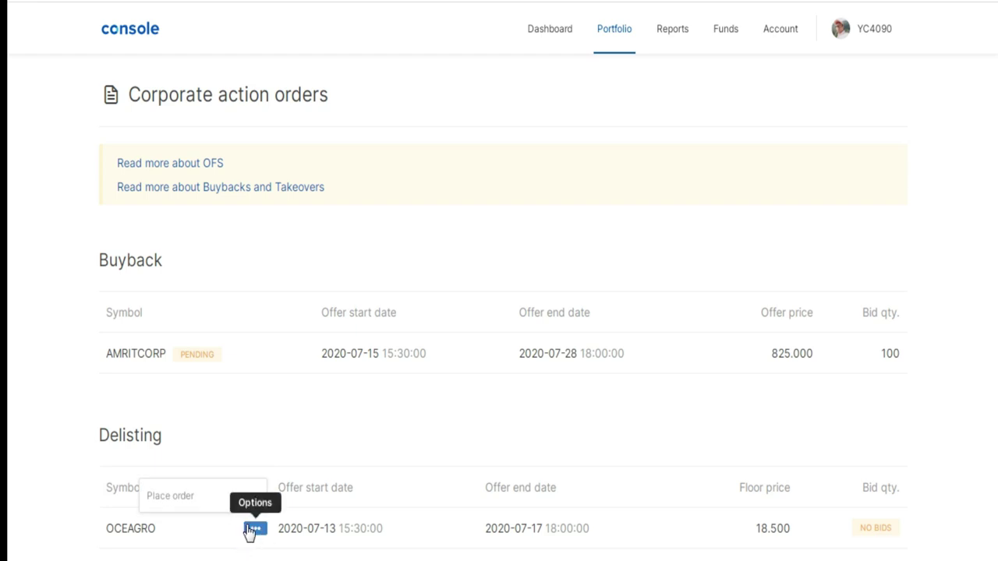
click(178, 500)
click(304, 301)
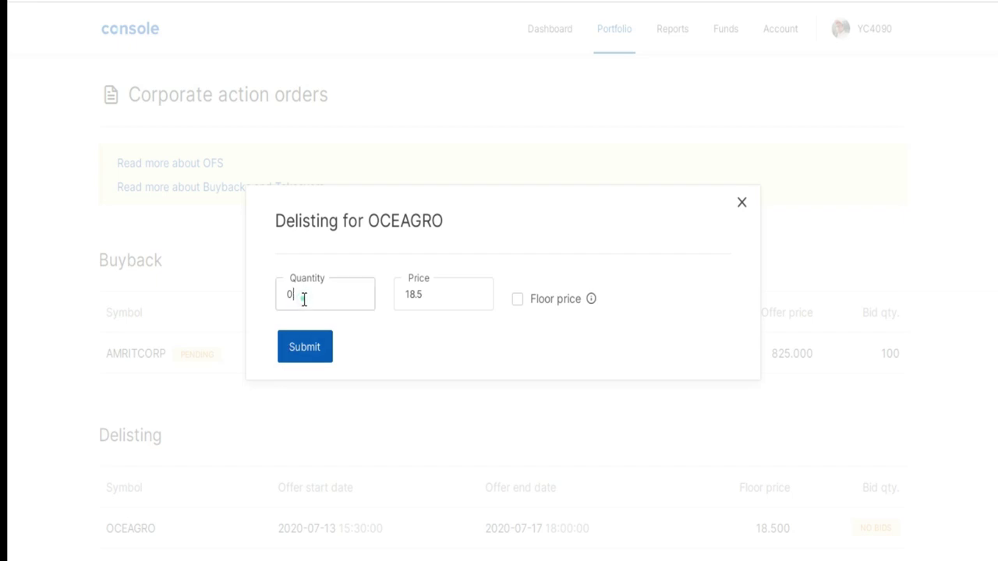
key(BackSpace)
text(1000)
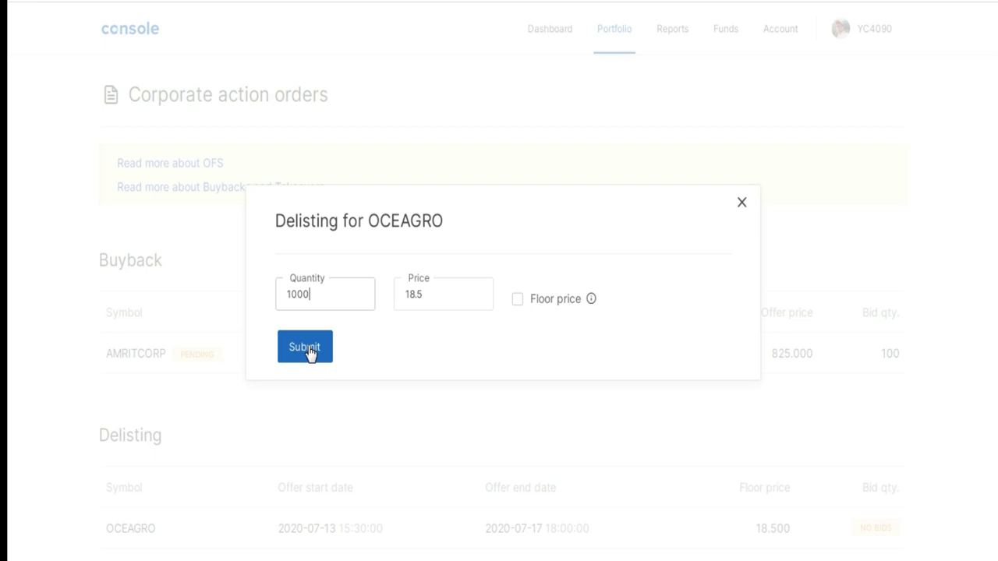
Keep Floor price off, change the OCEAGRO bid price from 18.5 to 30, and submit
click(519, 303)
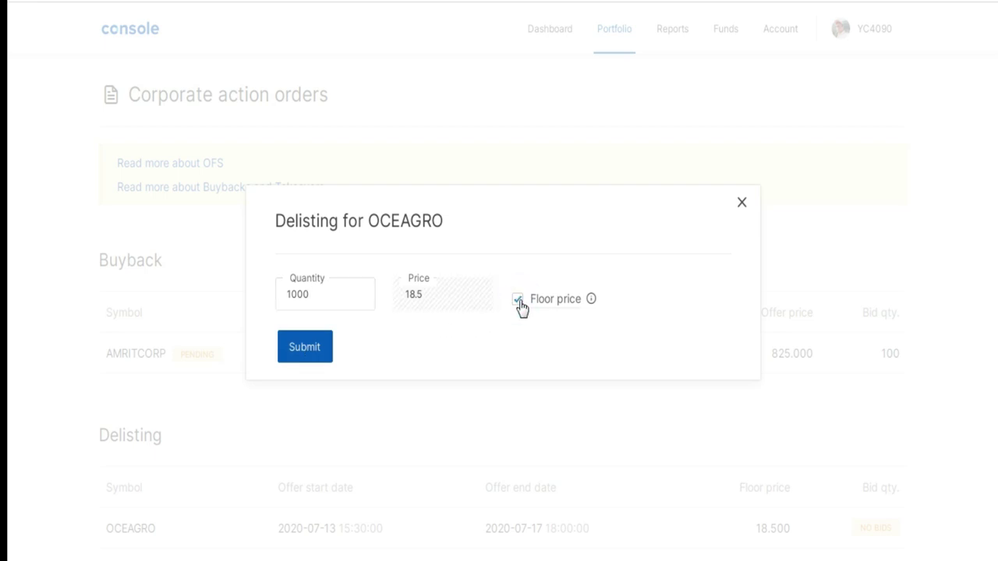
click(519, 303)
click(445, 287)
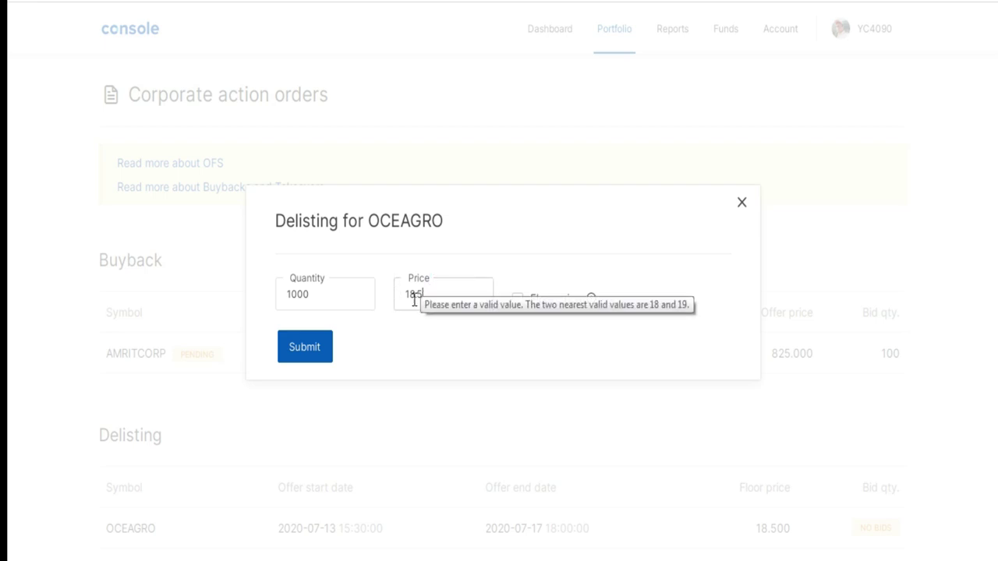
key(BackSpace)
key(BackSpace)
key(BackSpace)
key(BackSpace)
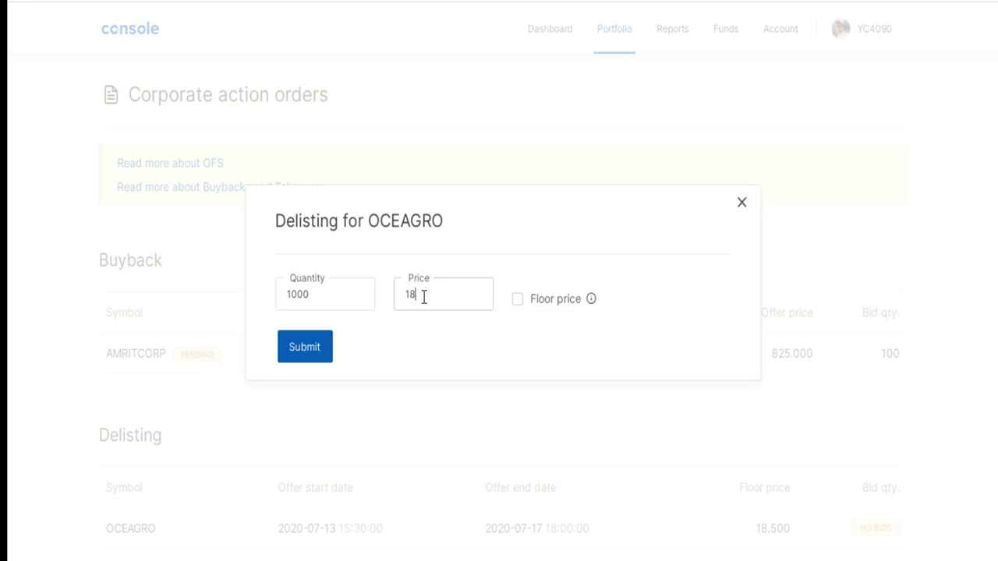
text(30)
click(304, 351)
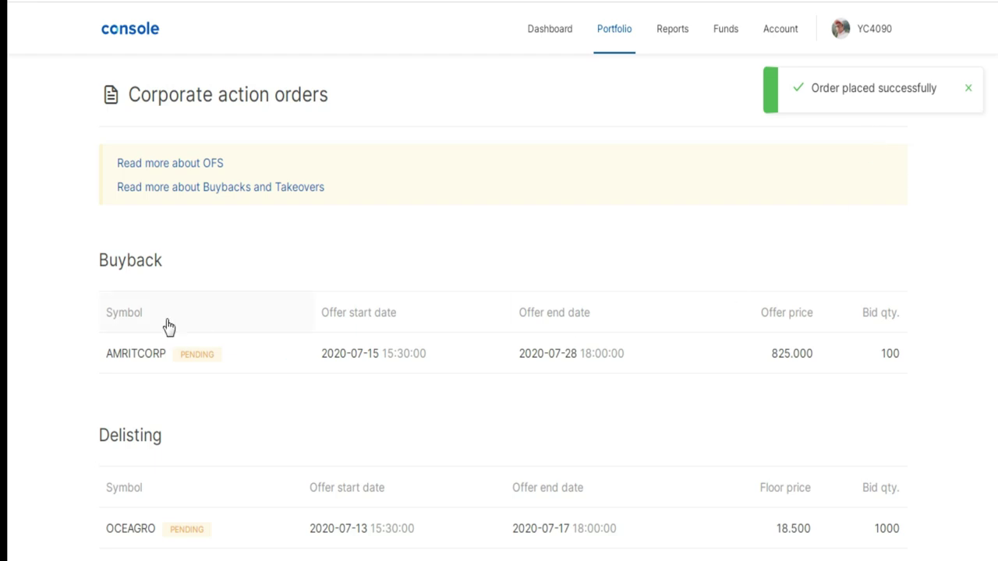
mouse_move(196, 371)
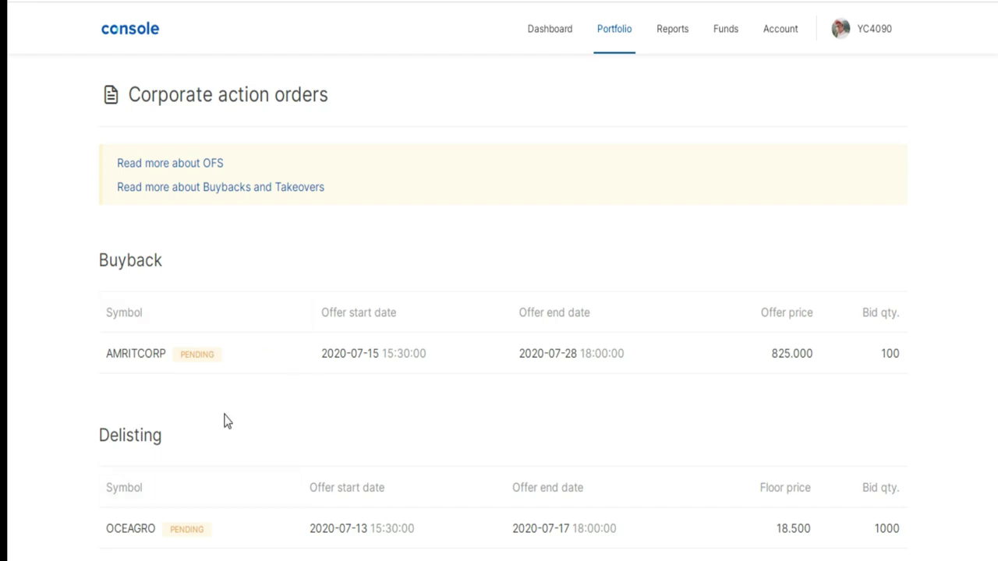
mouse_move(255, 351)
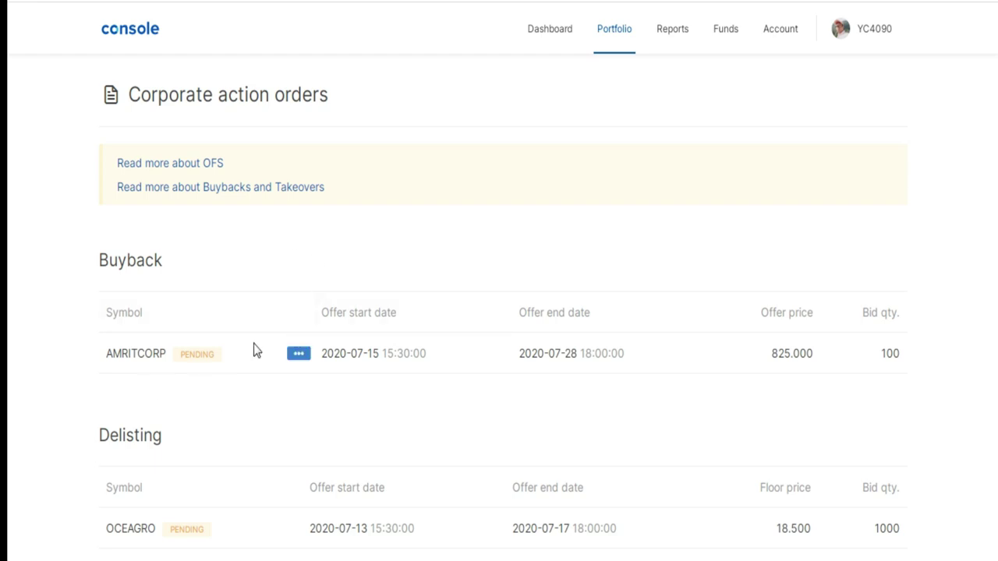